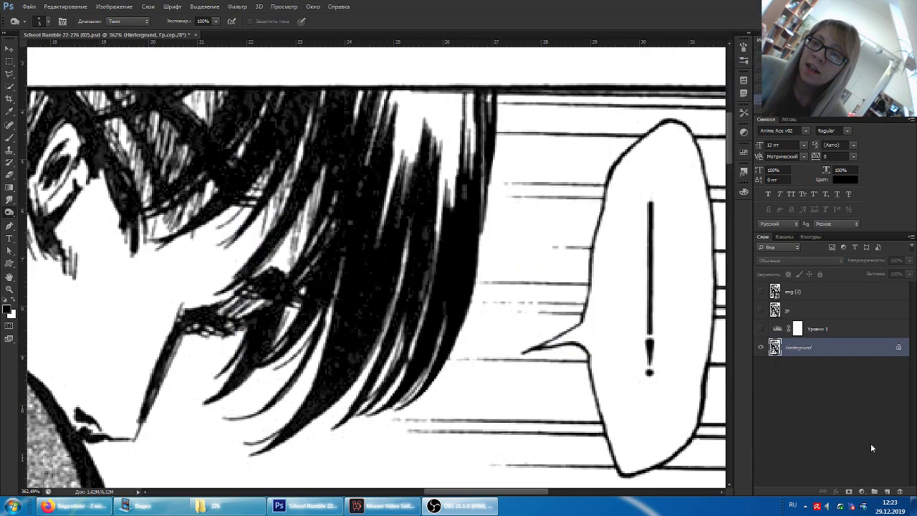
Step: Focus the Photoshop document and burn the hair shadow beside the face darker
left_click(735, 396)
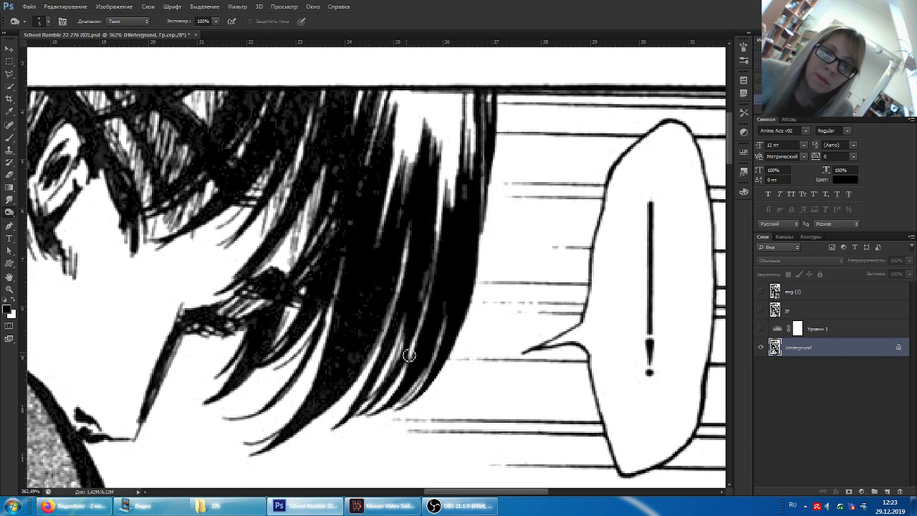
mouse_move(398, 373)
left_mouse_down()
mouse_move(380, 396)
mouse_move(384, 358)
left_mouse_up()
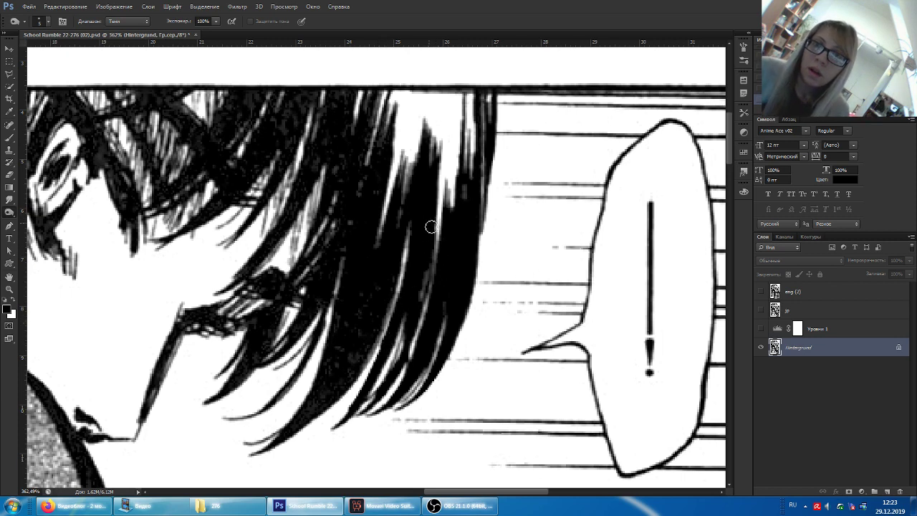
left_click(761, 328)
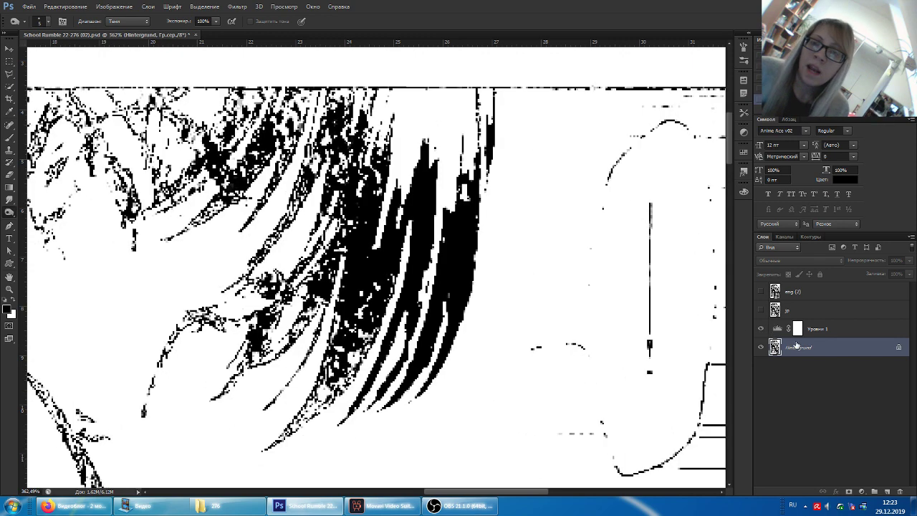
left_click(761, 329)
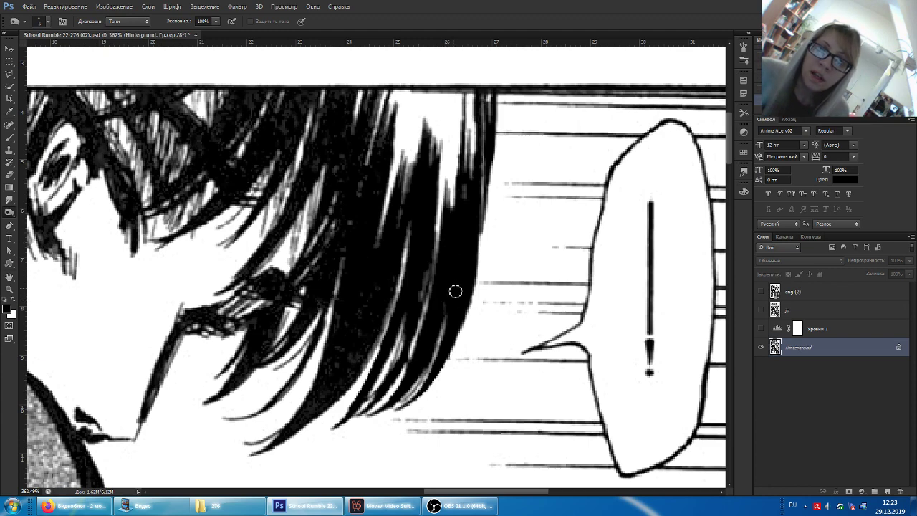
left_click(761, 329)
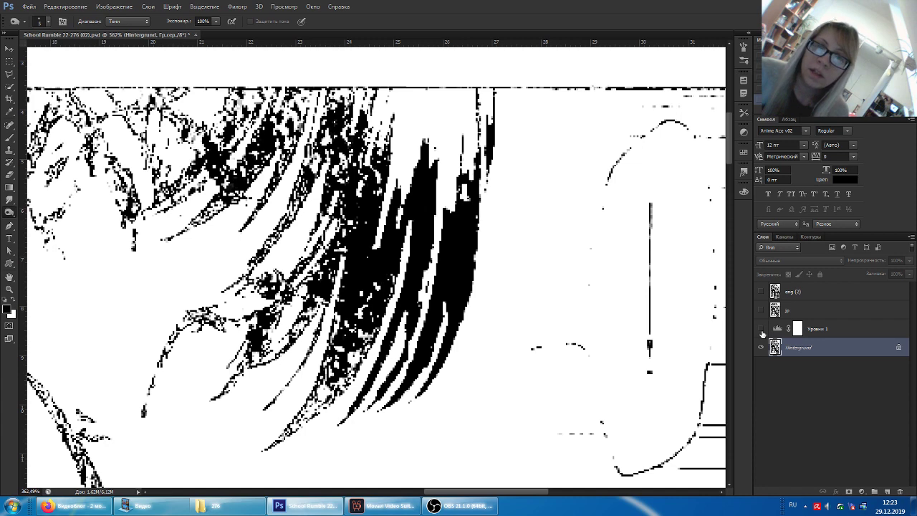
left_click(760, 329)
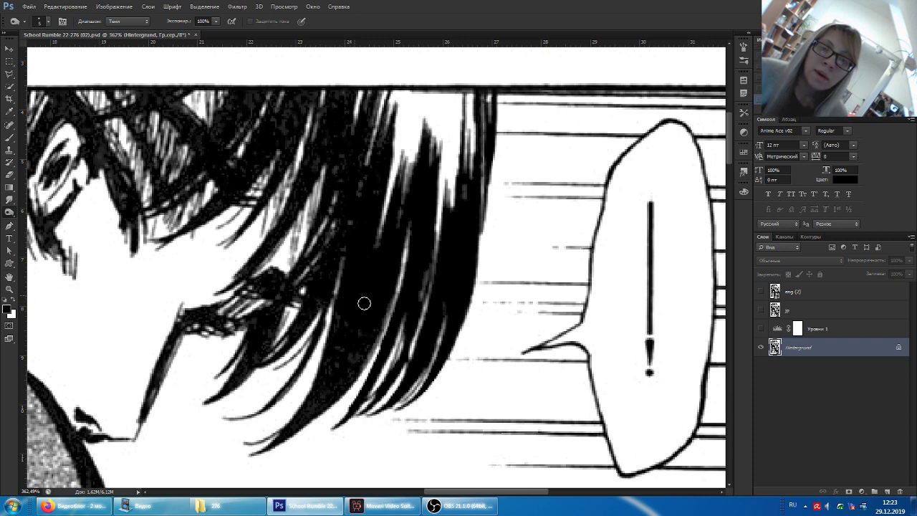
Step: Burn the hanging hair strands up to their roots and the upper strands near the crown toward black
left_click_drag(349, 311, 340, 336)
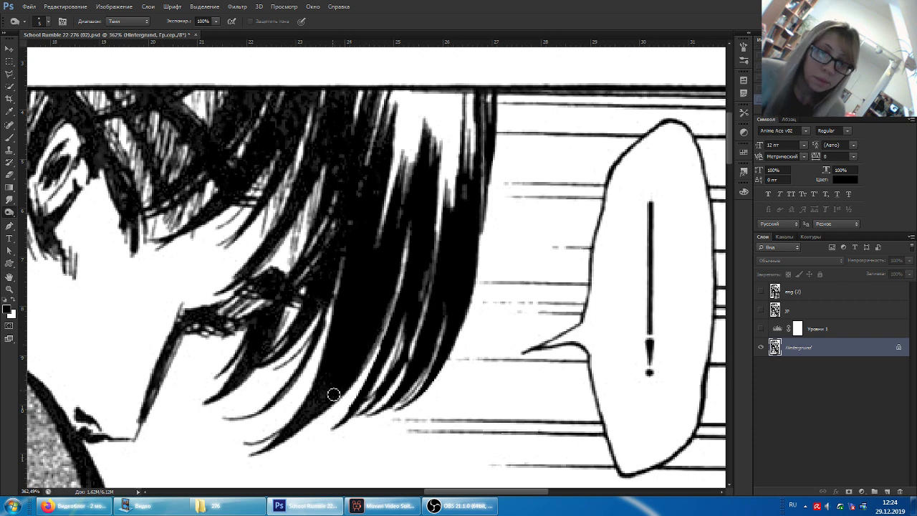
mouse_move(285, 438)
left_mouse_down()
mouse_move(327, 385)
mouse_move(346, 333)
mouse_move(303, 323)
mouse_move(323, 297)
mouse_move(311, 296)
mouse_move(317, 270)
mouse_move(323, 285)
mouse_move(342, 248)
mouse_move(332, 254)
mouse_move(348, 243)
mouse_move(342, 186)
mouse_move(314, 233)
left_mouse_up()
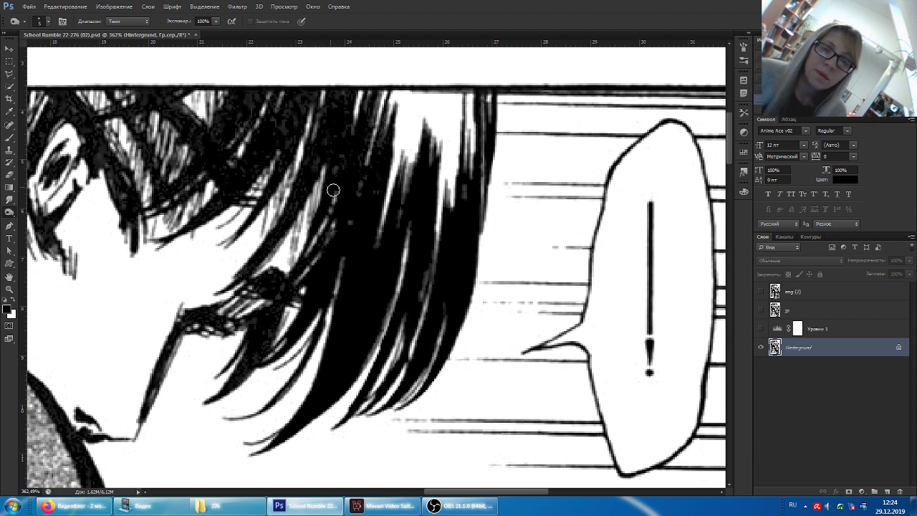
mouse_move(333, 190)
left_mouse_down()
mouse_move(364, 189)
mouse_move(389, 147)
mouse_move(377, 199)
mouse_move(370, 182)
left_mouse_up()
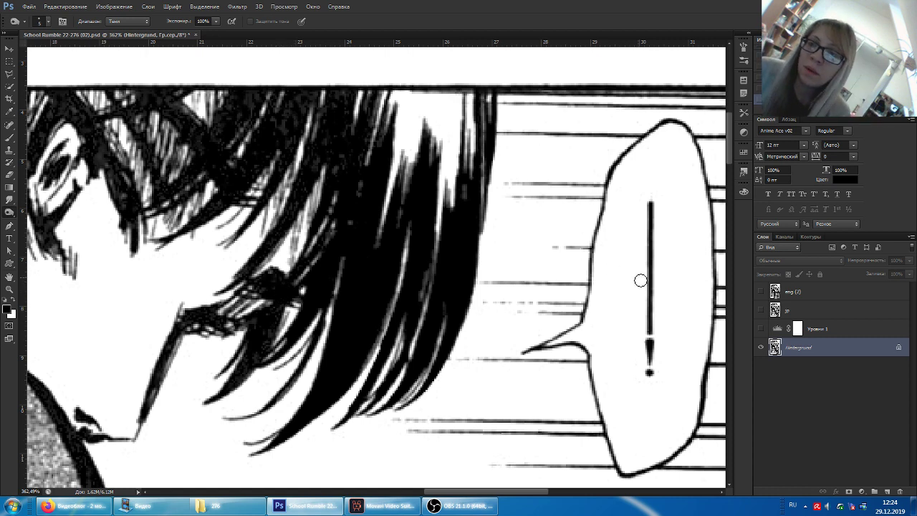
left_click(761, 310)
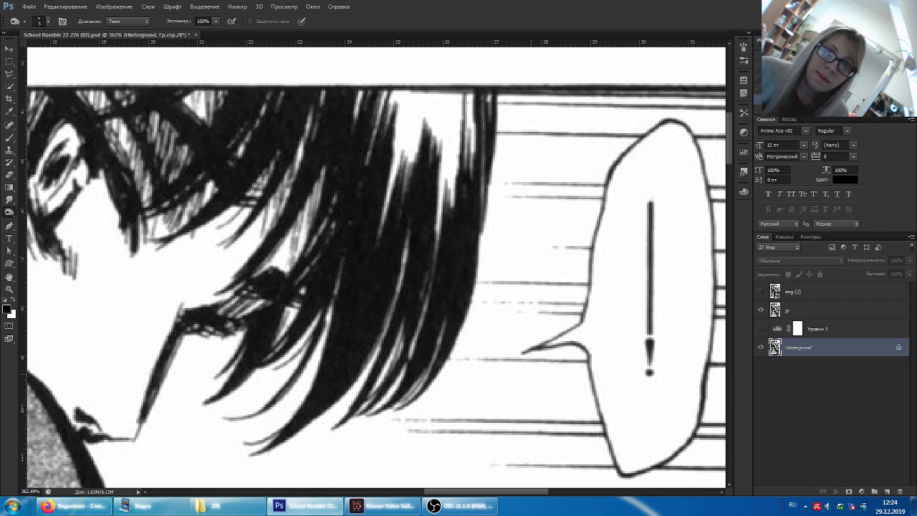
left_click(760, 311)
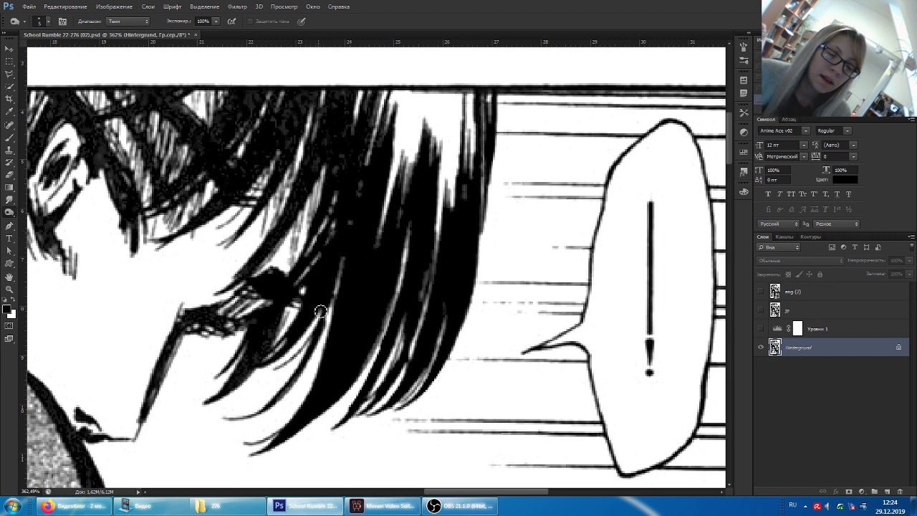
Step: Turn on the jp layer and pan left to the long-haired figure on the panel
scroll(311, 252, "left", 4)
scroll(312, 252, "left", 2)
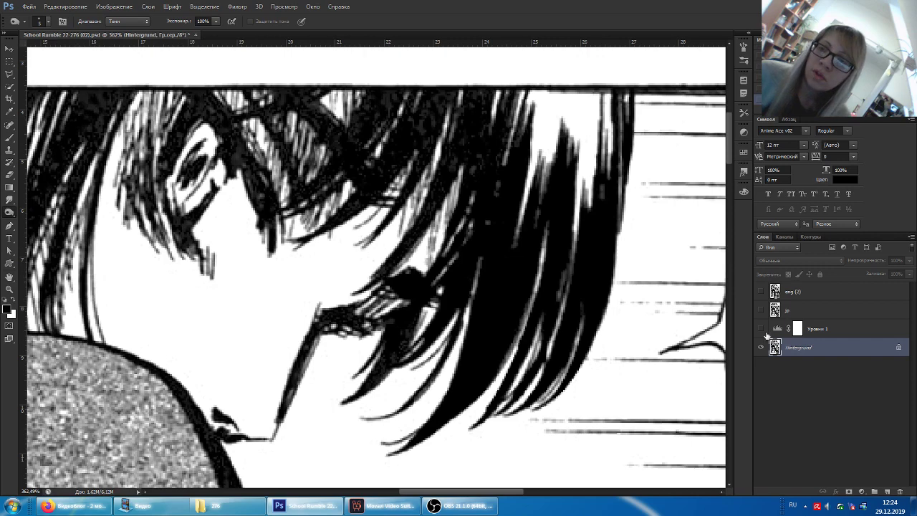
left_click(761, 328)
scroll(581, 268, "down", 3)
left_click(761, 328)
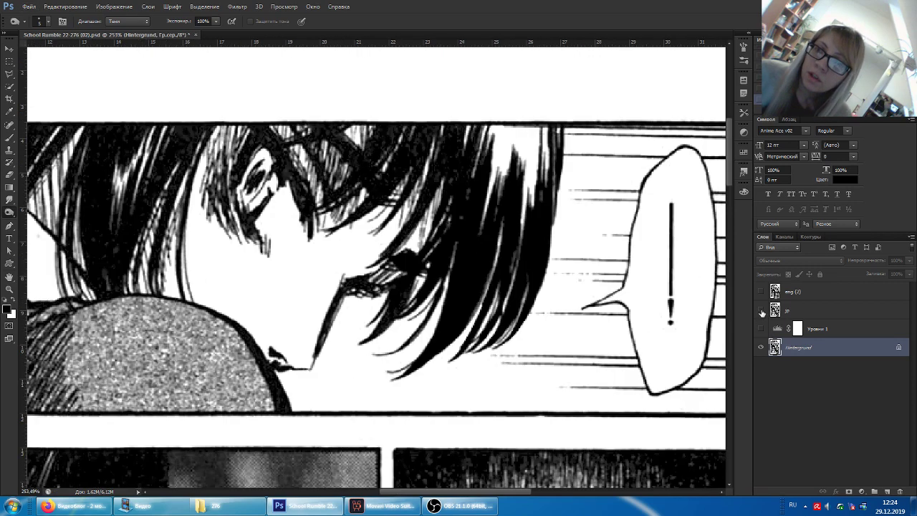
scroll(567, 261, "left", 1)
scroll(567, 261, "left", 2)
scroll(567, 262, "left", 4)
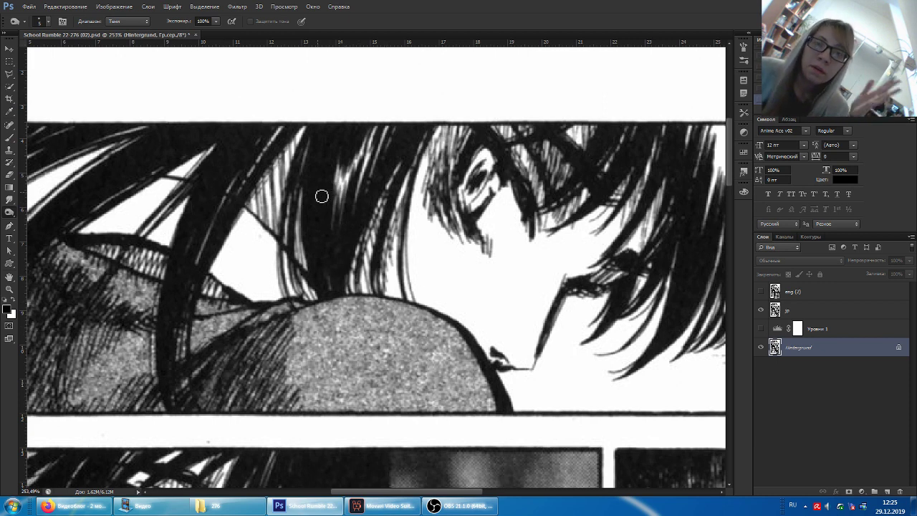
Step: Hide the jp layer, then burn the chin outline and right-side hair strands to near-black
left_click(761, 309)
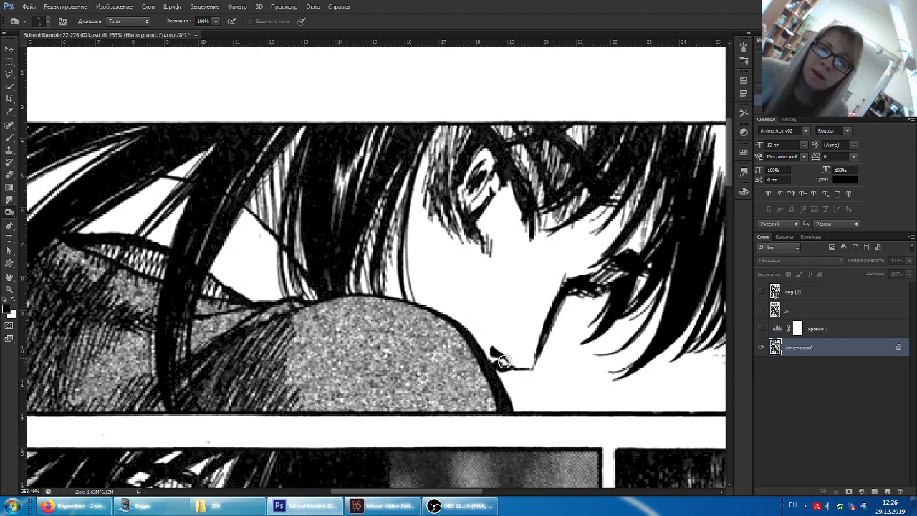
mouse_move(510, 369)
left_mouse_down()
mouse_move(506, 408)
mouse_move(495, 372)
mouse_move(510, 414)
mouse_move(462, 323)
mouse_move(481, 362)
mouse_move(462, 328)
mouse_move(417, 307)
left_mouse_up()
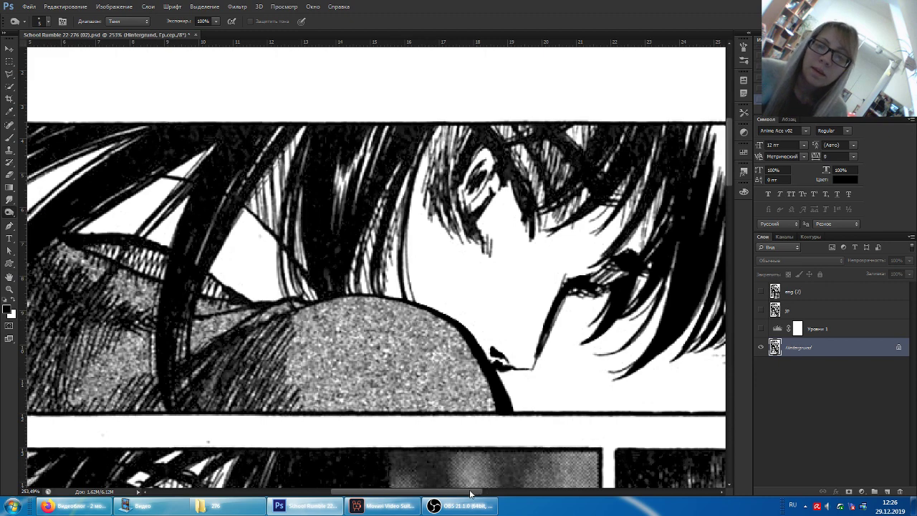
left_click_drag(470, 493, 495, 494)
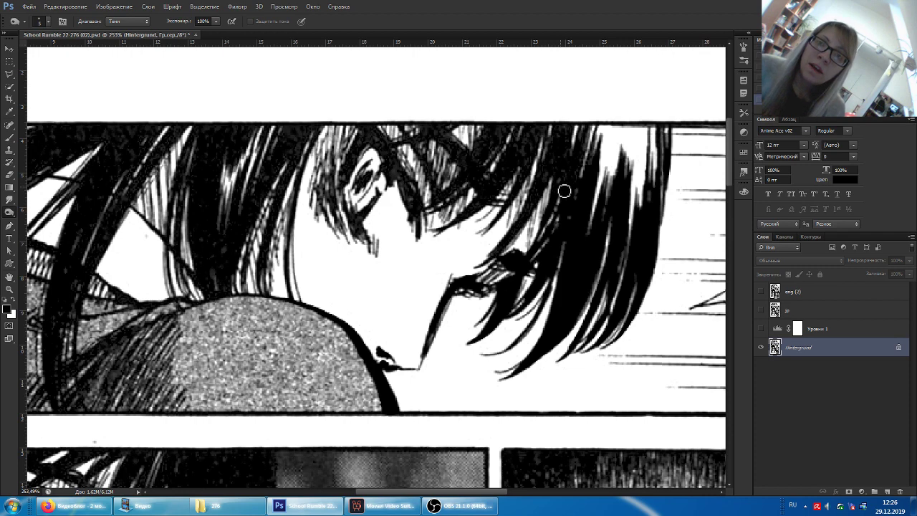
scroll(573, 192, "up", 3)
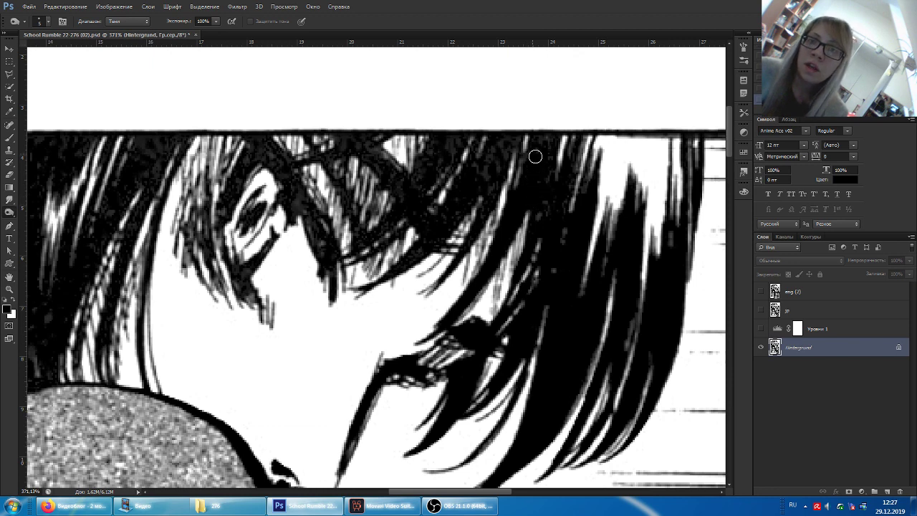
mouse_move(549, 142)
left_mouse_down()
mouse_move(540, 195)
mouse_move(549, 194)
mouse_move(551, 219)
left_mouse_up()
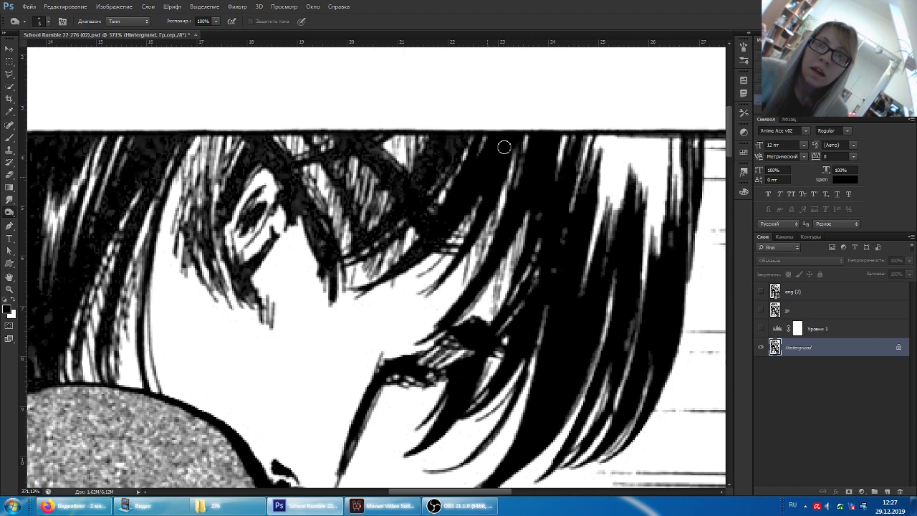
left_click(761, 329)
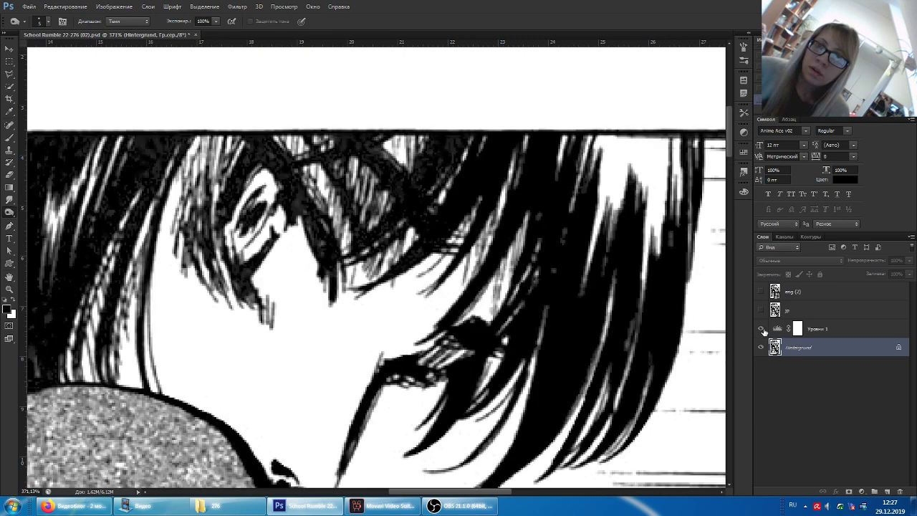
left_click(760, 329)
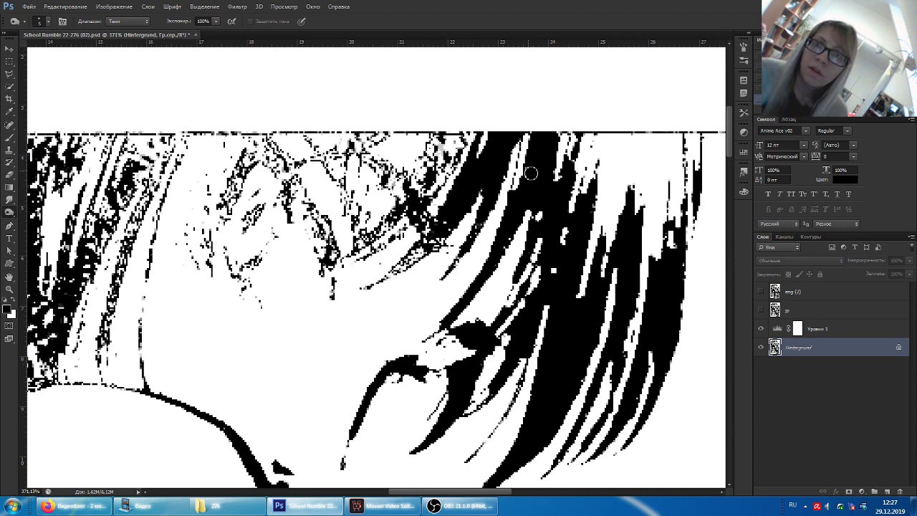
left_click(761, 329)
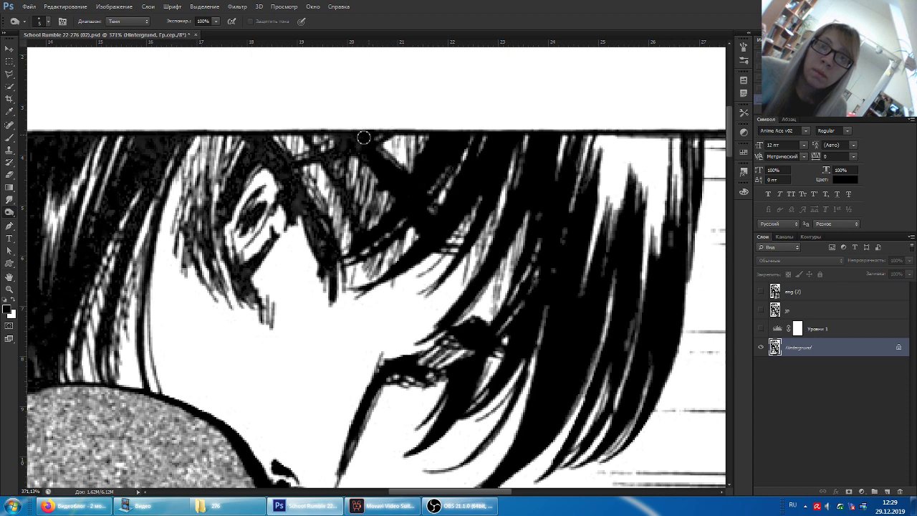
Step: Burn the top hair strands and the hair edges beside and above the eye darker
mouse_move(363, 137)
left_mouse_down()
mouse_move(309, 162)
mouse_move(314, 149)
left_mouse_up()
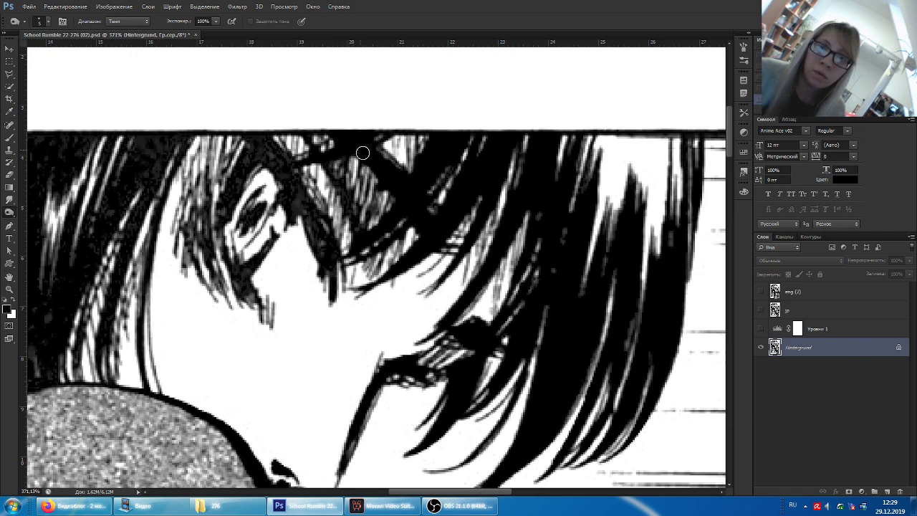
left_click_drag(347, 158, 334, 179)
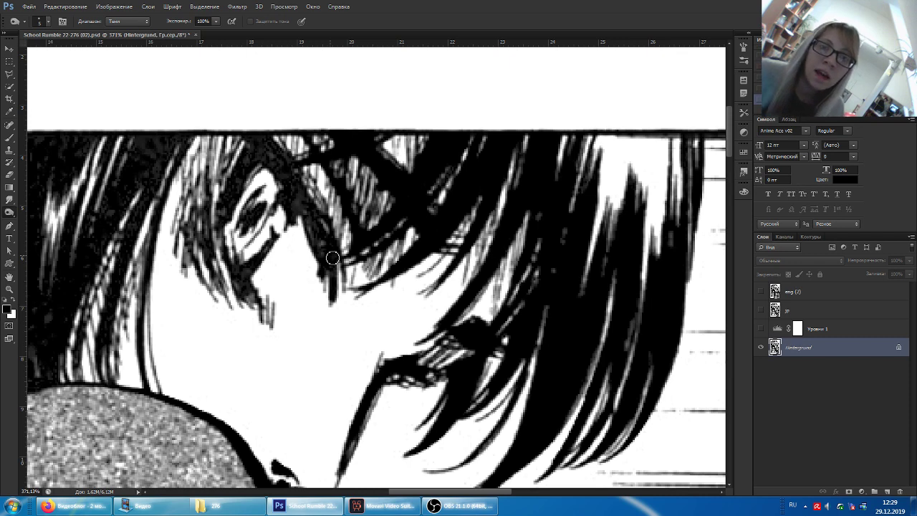
mouse_move(332, 258)
left_mouse_down()
mouse_move(319, 264)
mouse_move(338, 248)
left_mouse_up()
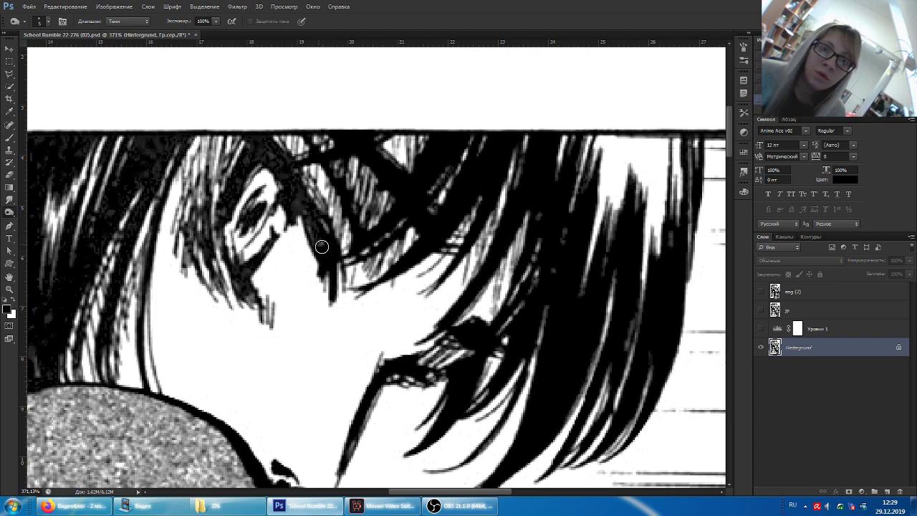
left_click_drag(319, 239, 318, 232)
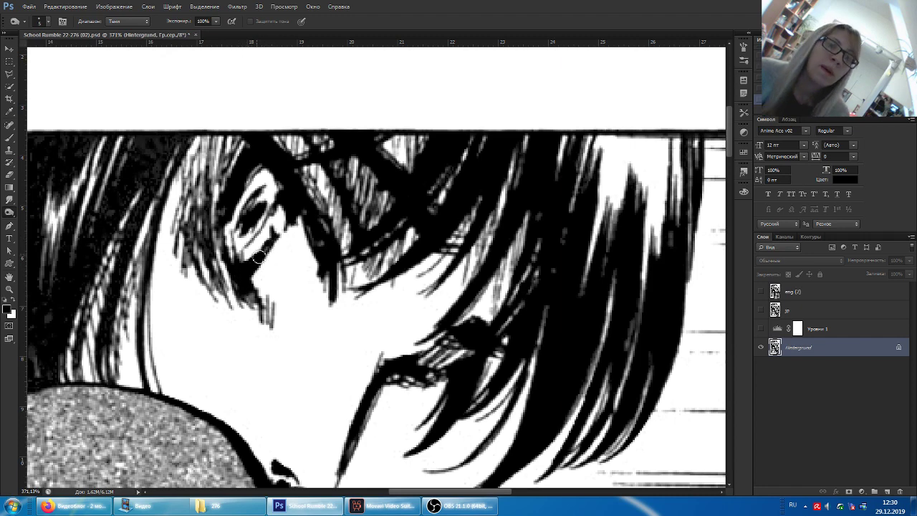
Step: Save the PSD with Ctrl+S and burn the hair left of the face darker
scroll(259, 256, "left", 5)
key("ctrl+s")
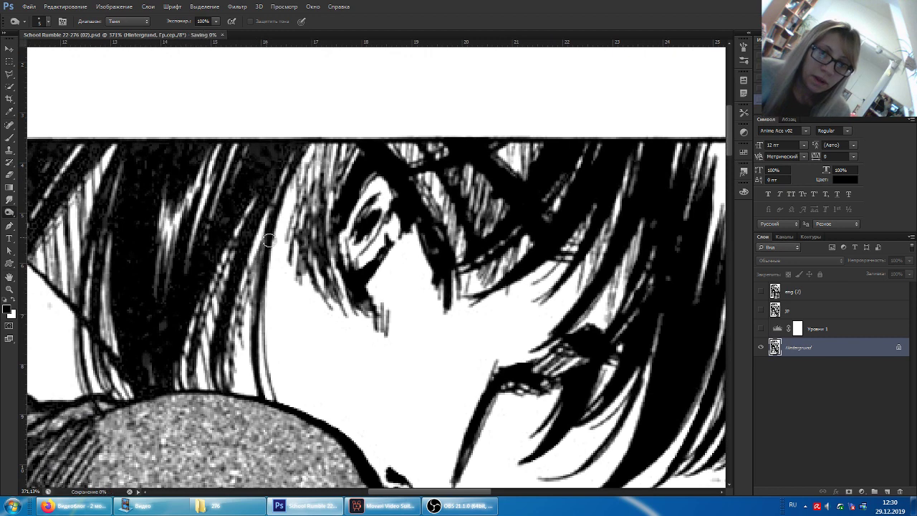
left_click_drag(326, 258, 327, 268)
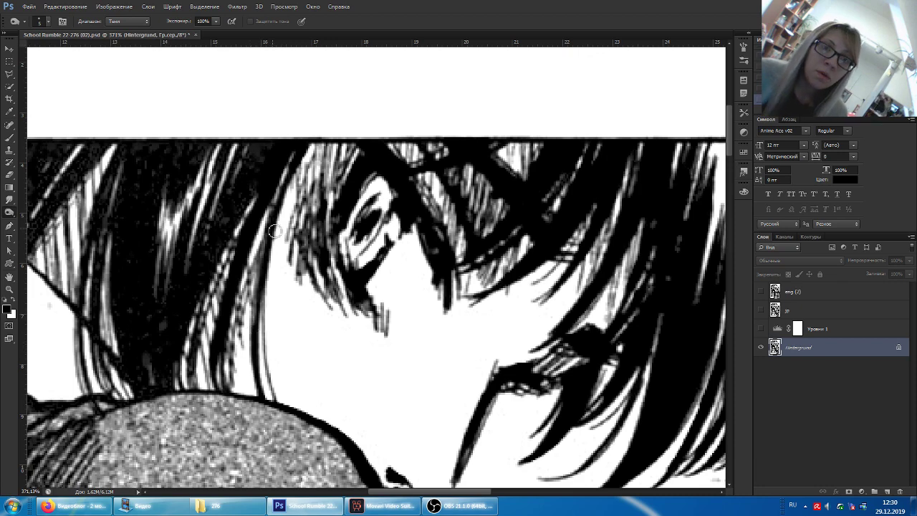
Step: Burn the left hair strand darker and switch on the Уровни 1 threshold preview
scroll(272, 218, "up", 1)
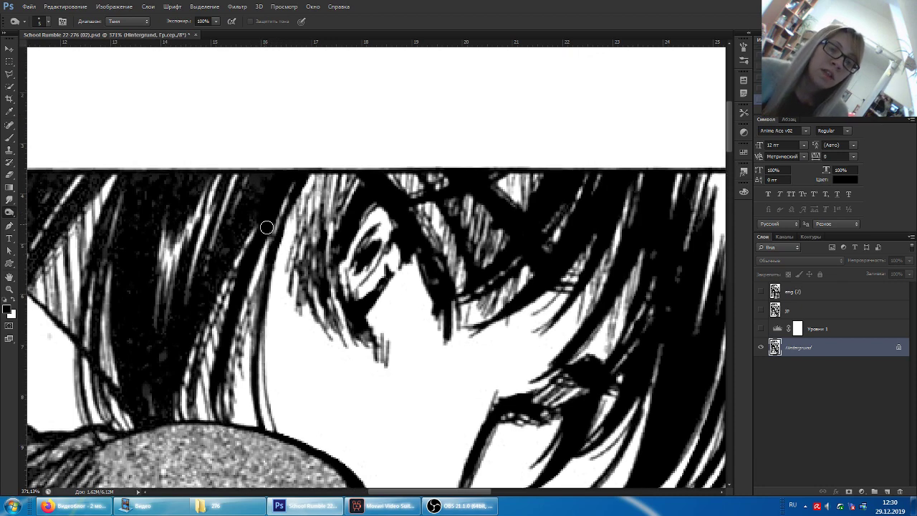
scroll(263, 247, "left", 3)
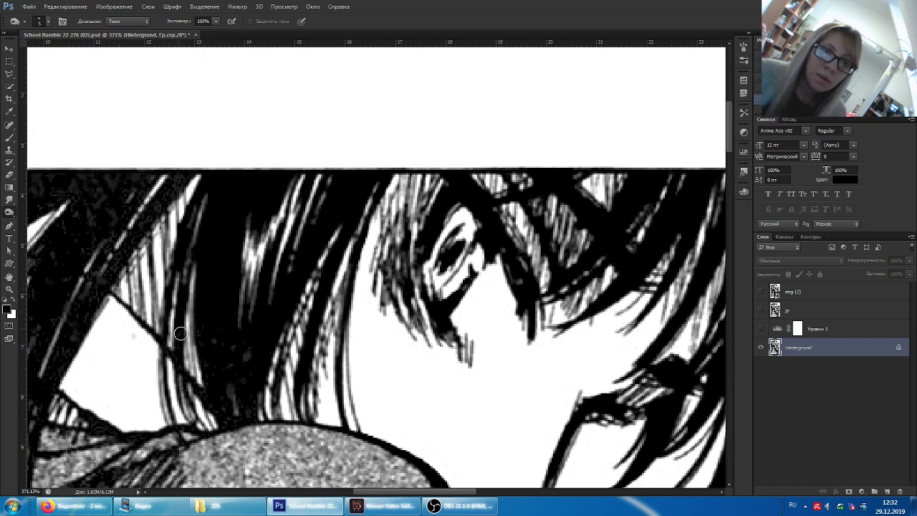
left_click_drag(166, 349, 218, 399)
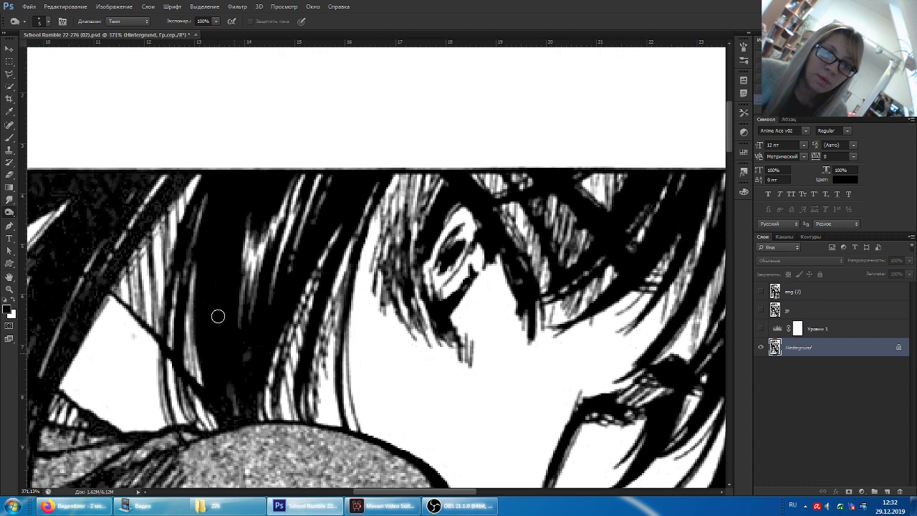
left_click(760, 329)
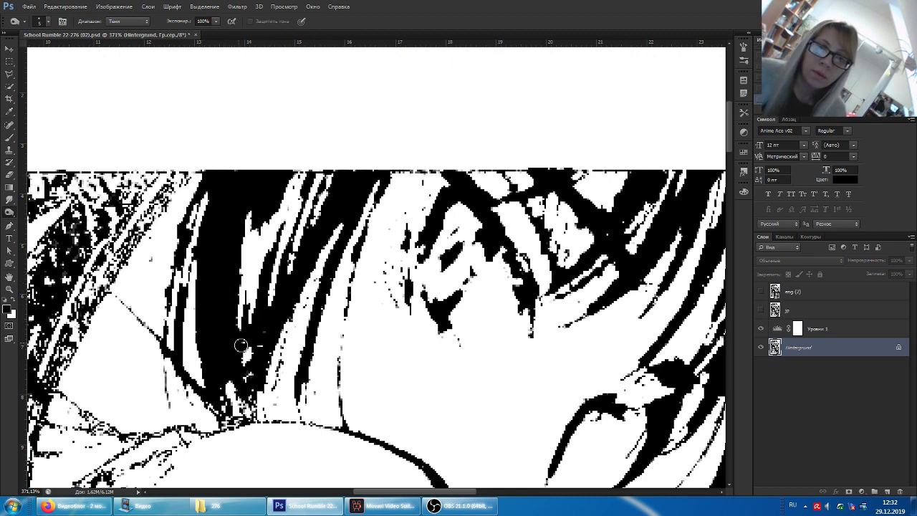
Step: Turn off the Уровни 1 Levels layer to return to the grey artwork
left_click(761, 329)
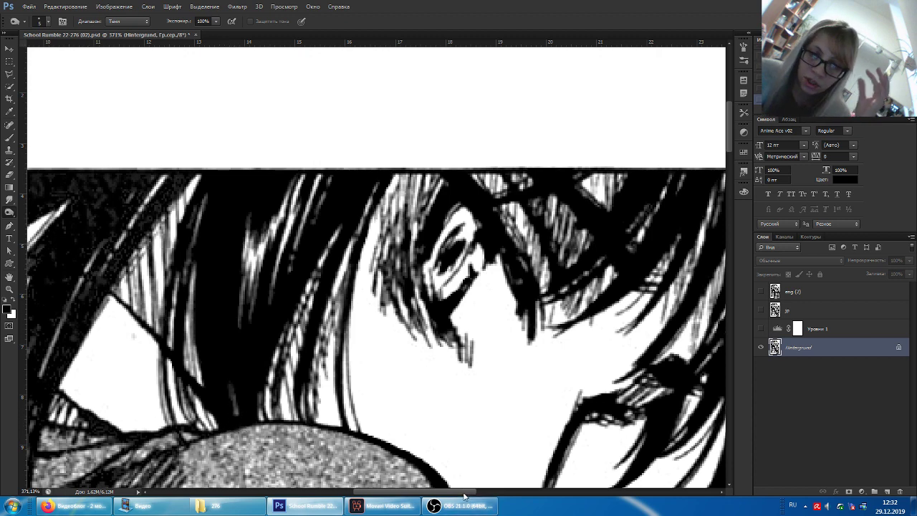
Step: Burn the outline along the top of the head, then scroll up-left to the top hair
left_click_drag(236, 409, 337, 408)
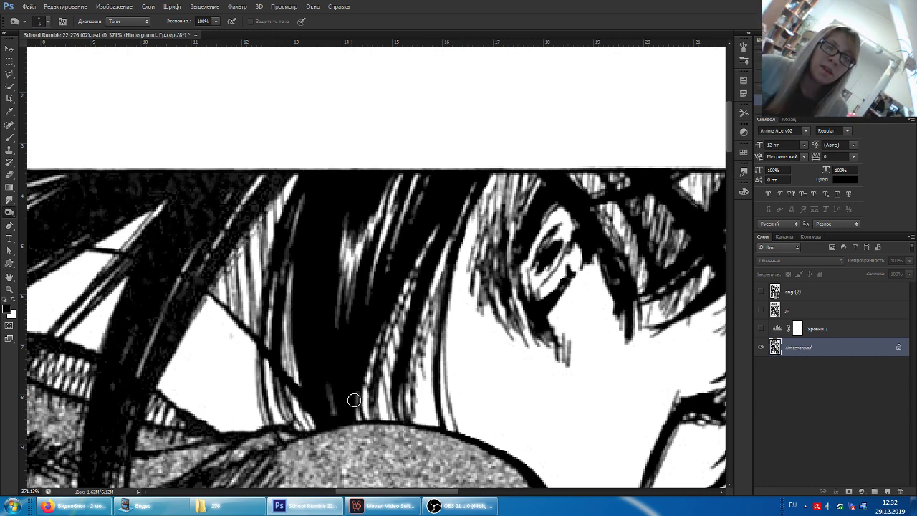
mouse_move(295, 443)
left_mouse_down()
mouse_move(305, 433)
mouse_move(197, 430)
mouse_move(177, 407)
left_mouse_up()
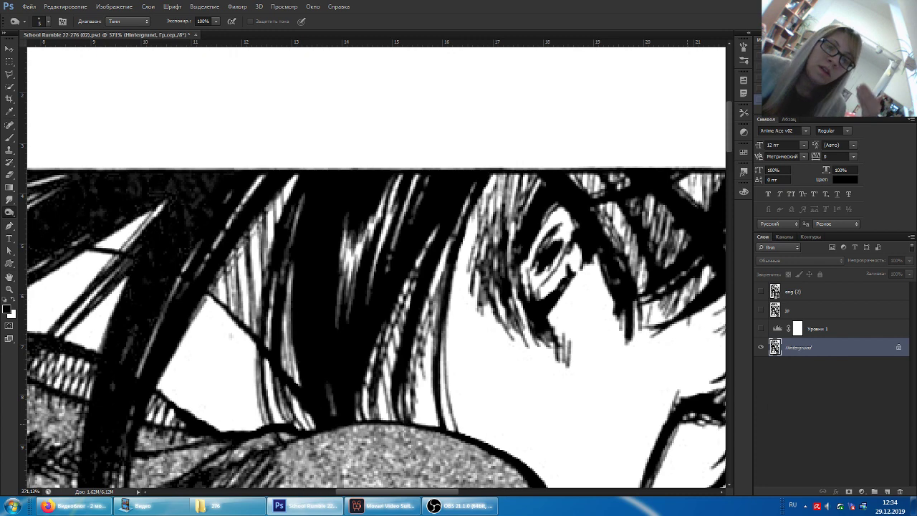
scroll(242, 444, "left", 2)
scroll(237, 430, "left", 1)
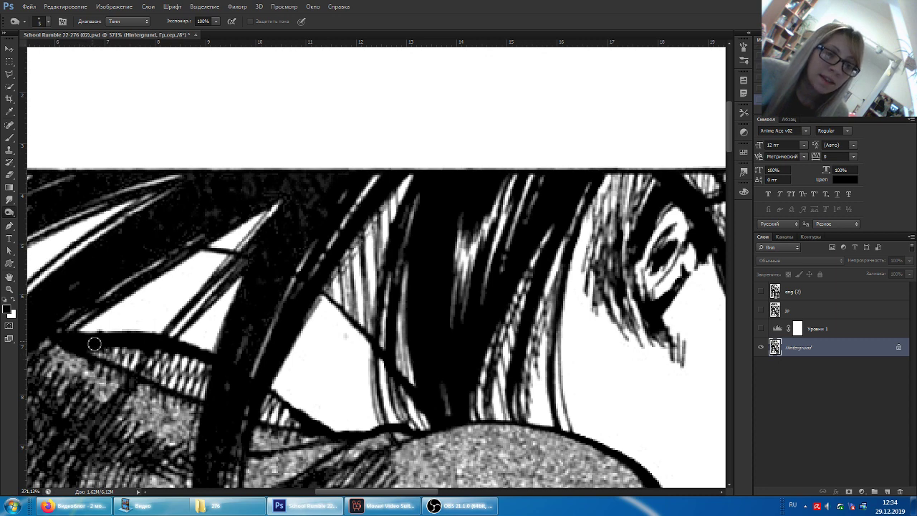
scroll(188, 312, "up", 1)
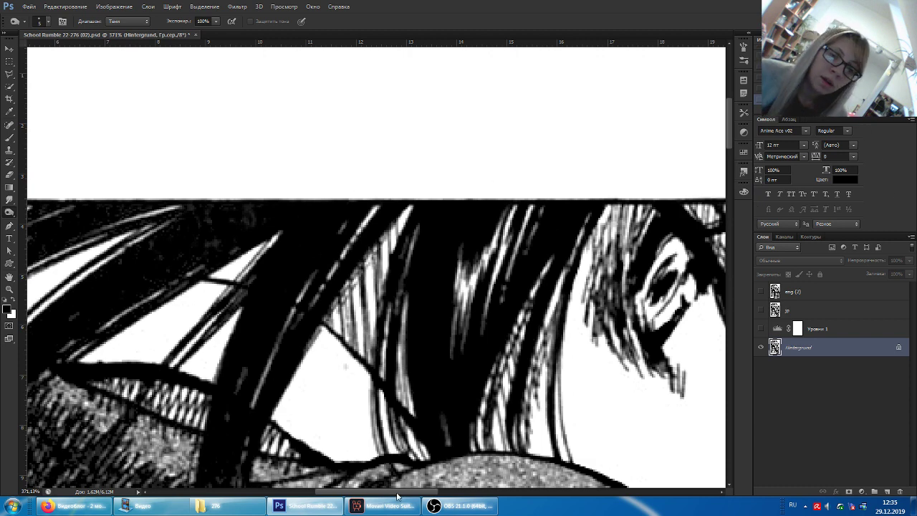
left_click(438, 506)
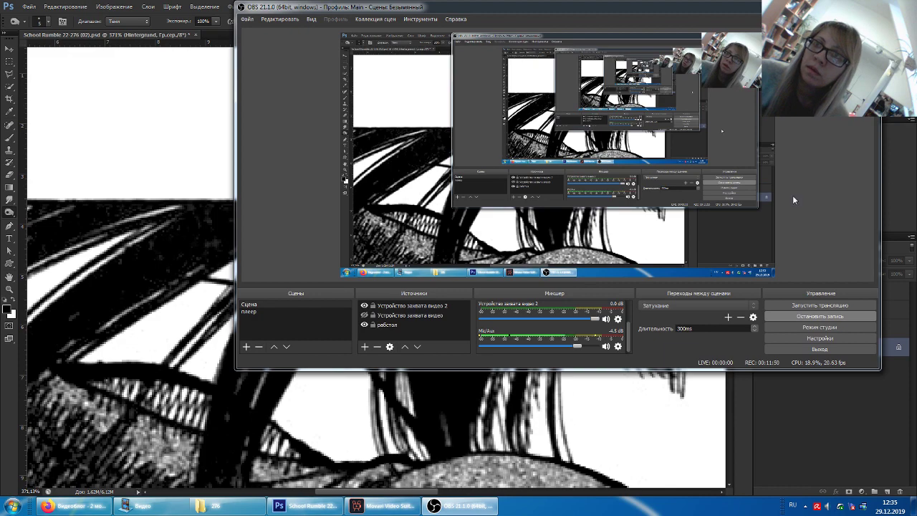
left_click_drag(705, 12, 500, 20)
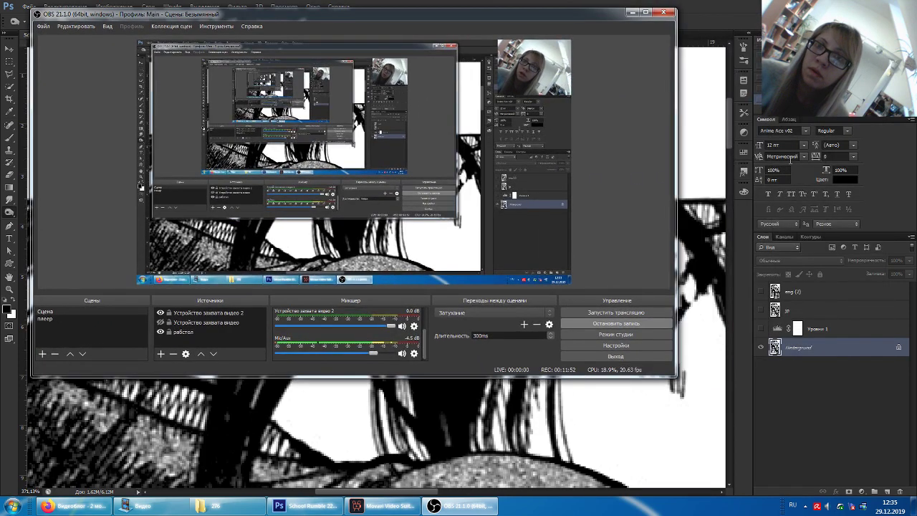
left_click(631, 12)
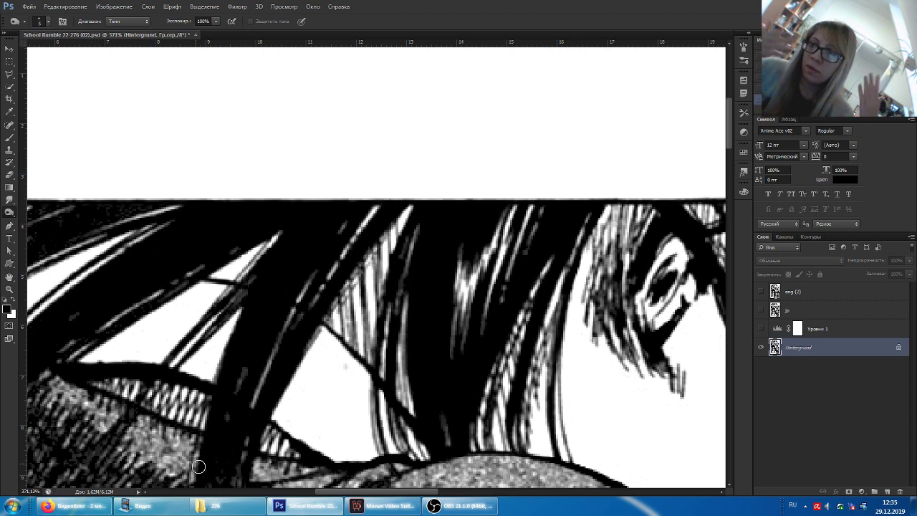
Step: Go back to the TOSHIBA EXT видео folder and select the 29-05-2015 stream recording
left_click(219, 506)
left_click(143, 505)
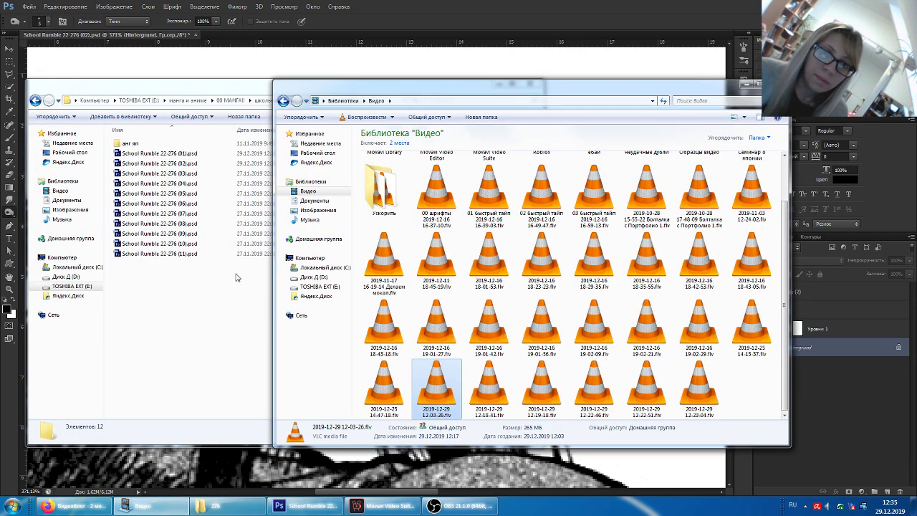
left_click(282, 101)
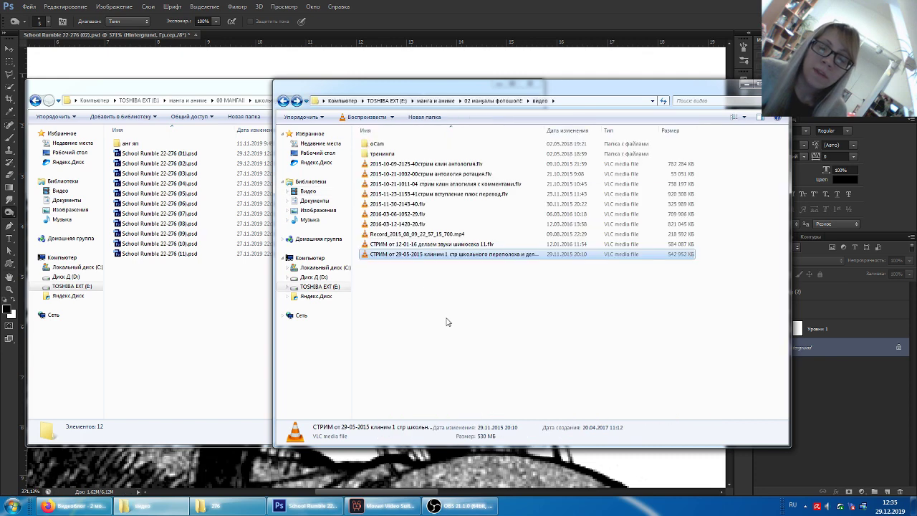
left_click(399, 256)
double_click(399, 256)
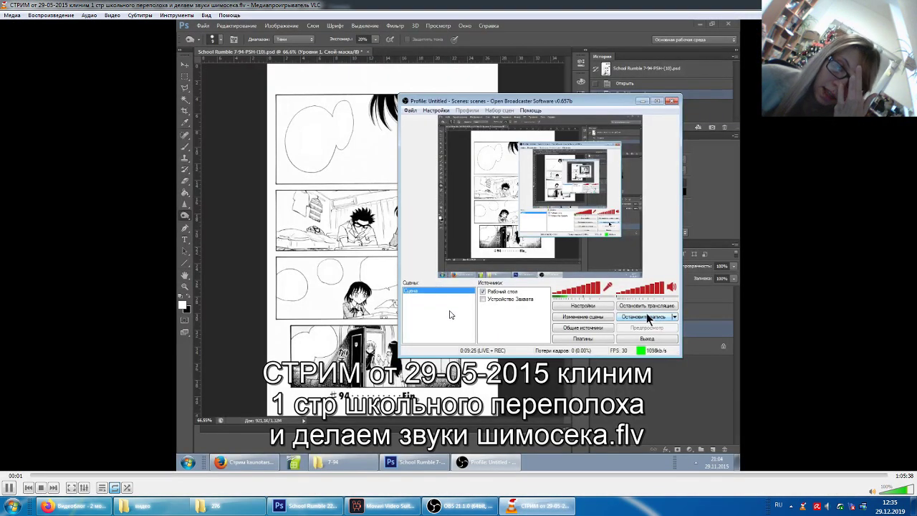
scroll(535, 36, "down", 5)
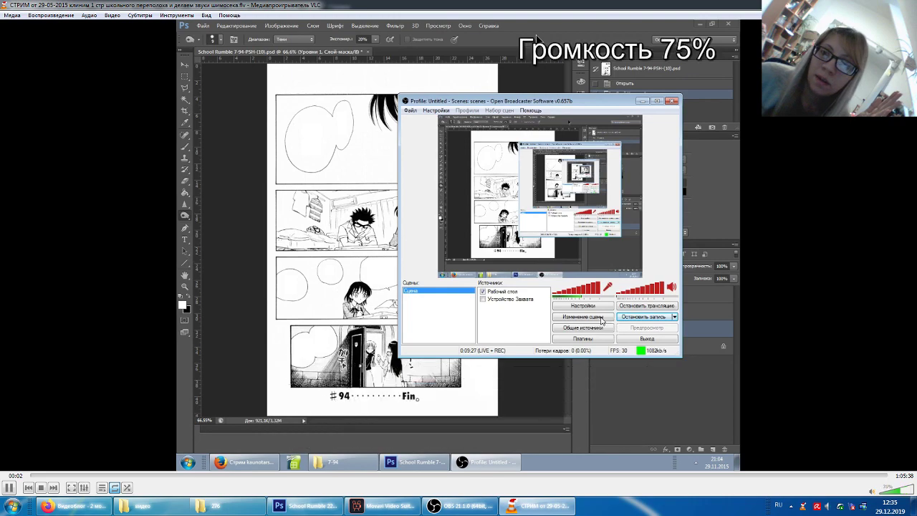
scroll(536, 36, "down", 11)
scroll(535, 38, "down", 2)
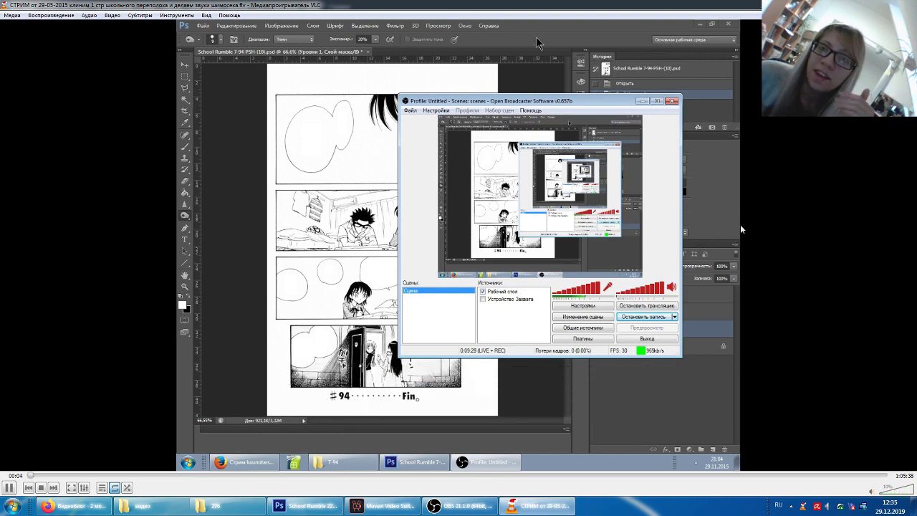
key("alt+F4")
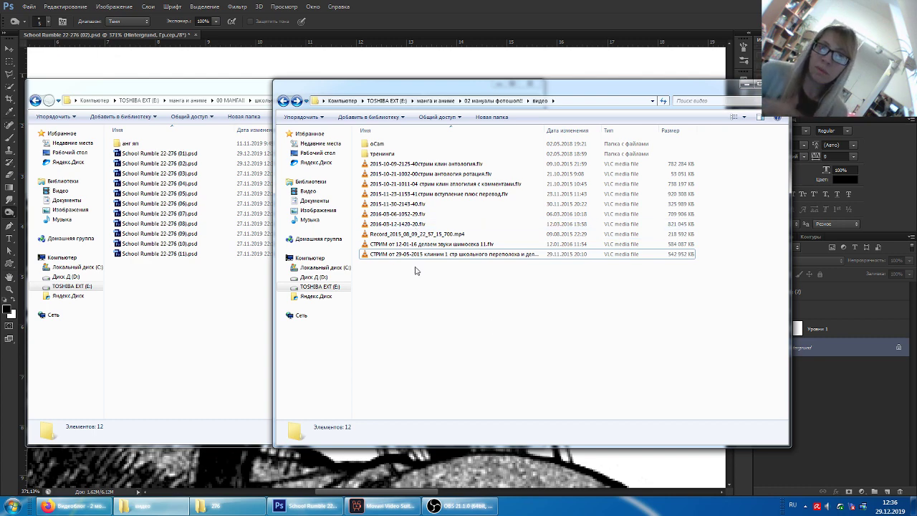
Step: Return to the manga hair close-up and turn on the Уровни 1 high-contrast levels preview
left_click(498, 5)
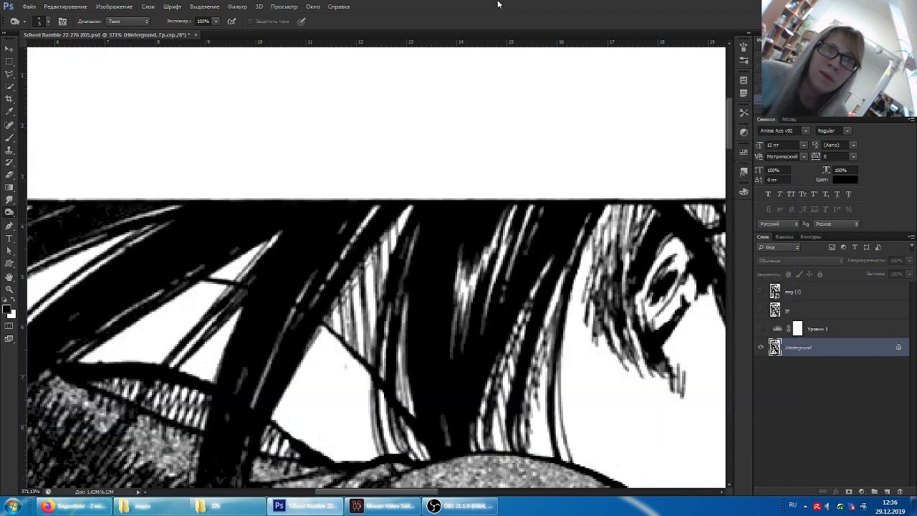
scroll(358, 286, "left", 2)
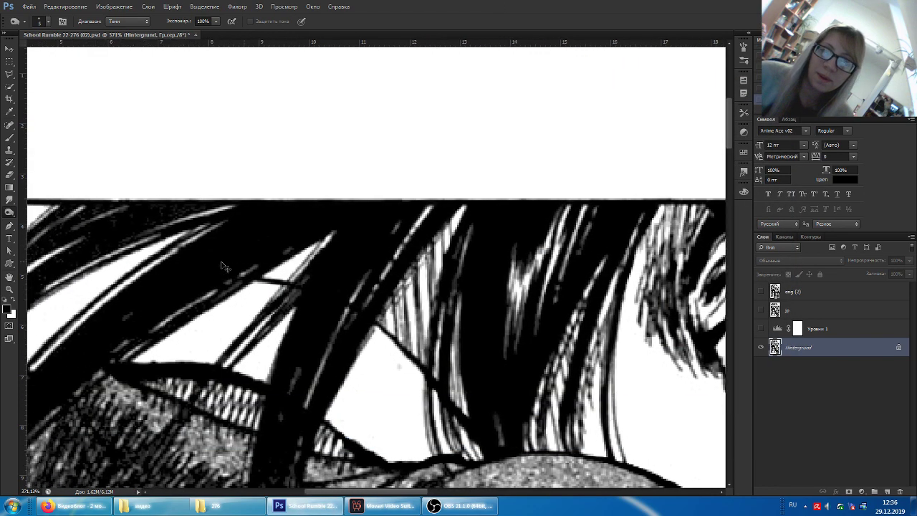
scroll(501, 308, "left", 2)
scroll(645, 326, "left", 2)
left_click(760, 328)
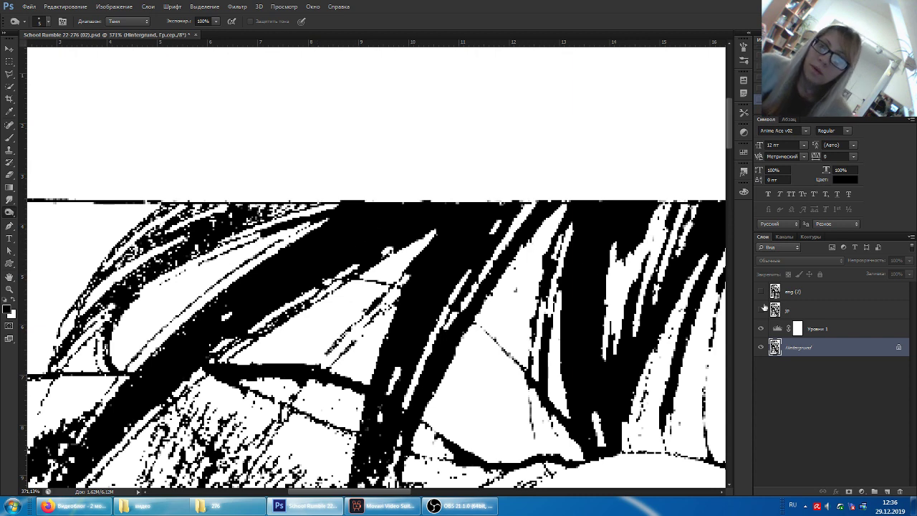
Step: Hide the Уровни 1 levels layer, restoring normal greyscale, and switch to the OBS window
left_click(761, 329)
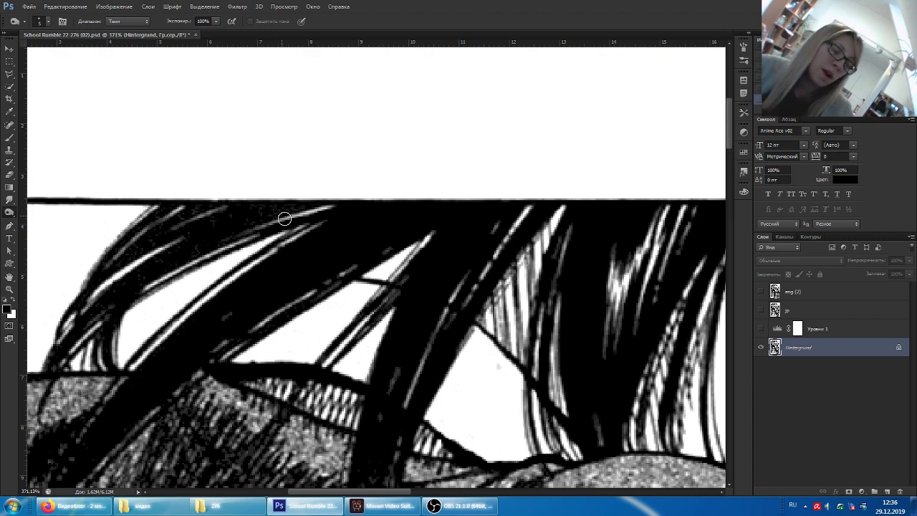
left_click(460, 506)
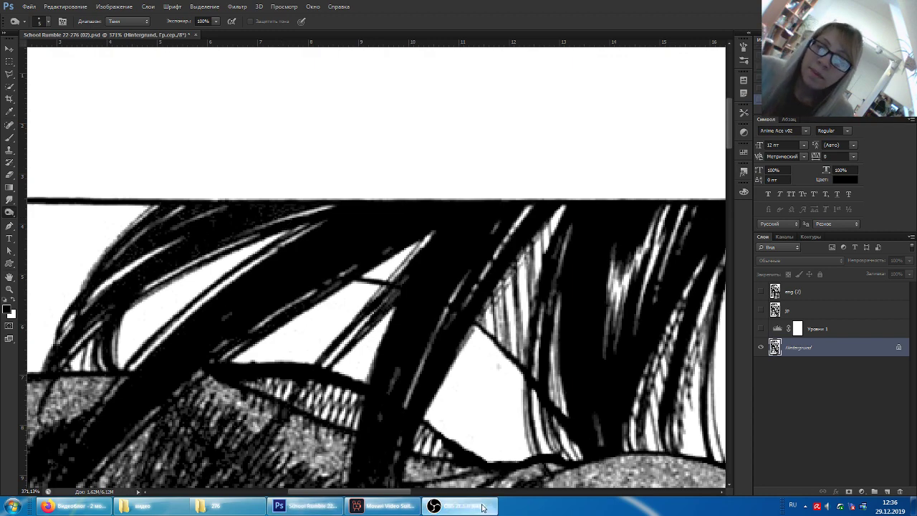